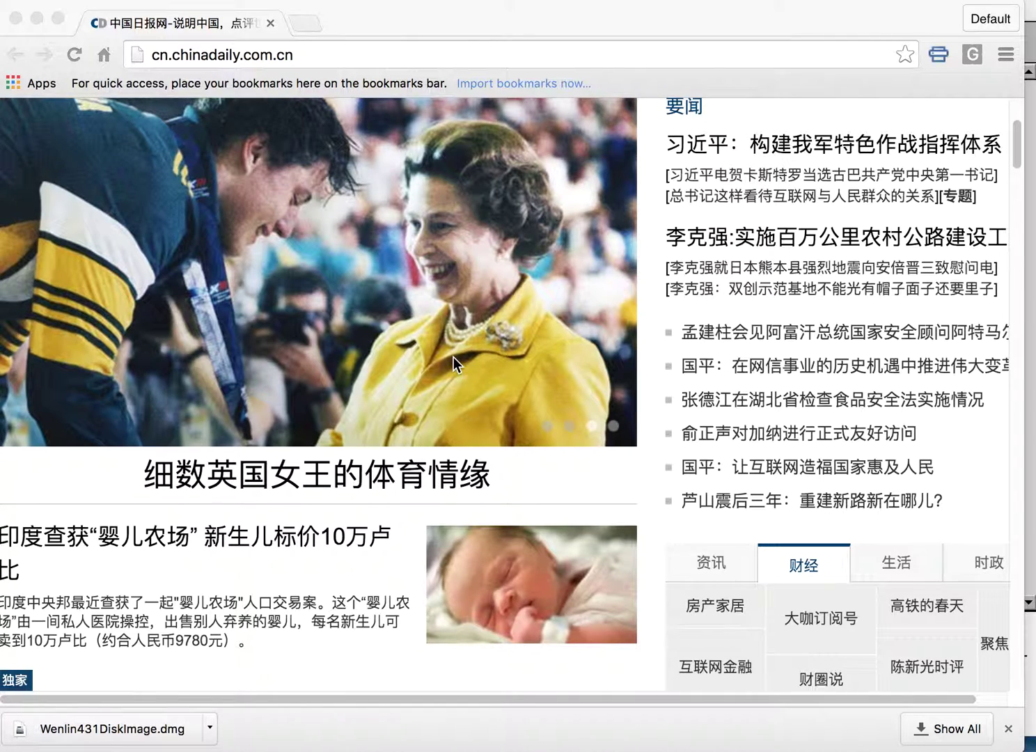
On the China Daily homepage, bring up the Huawei–Leica story as the fourth headline carousel slide.
scroll(453, 357, "up", 3)
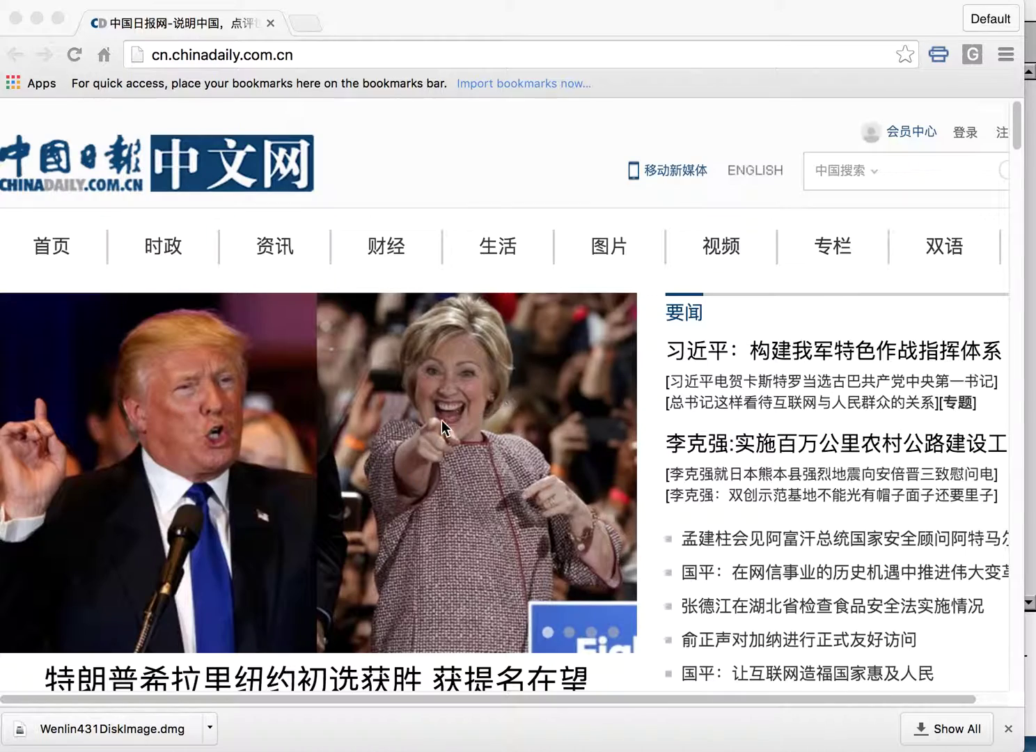
scroll(442, 420, "down", 5)
scroll(437, 391, "up", 4)
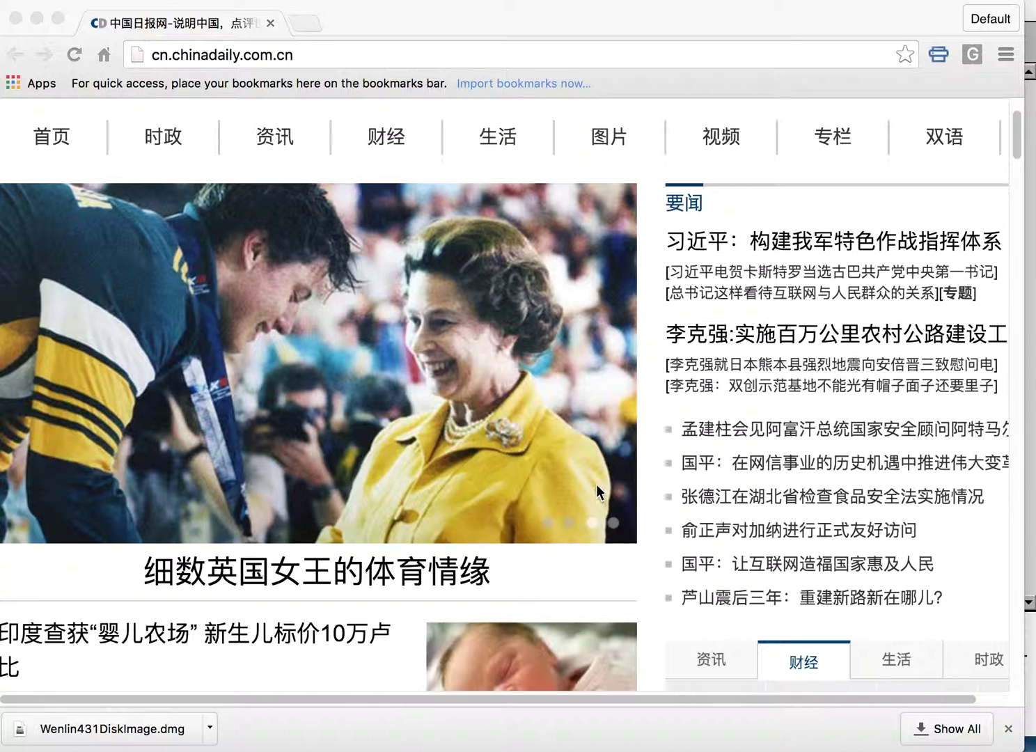
left_click(612, 523)
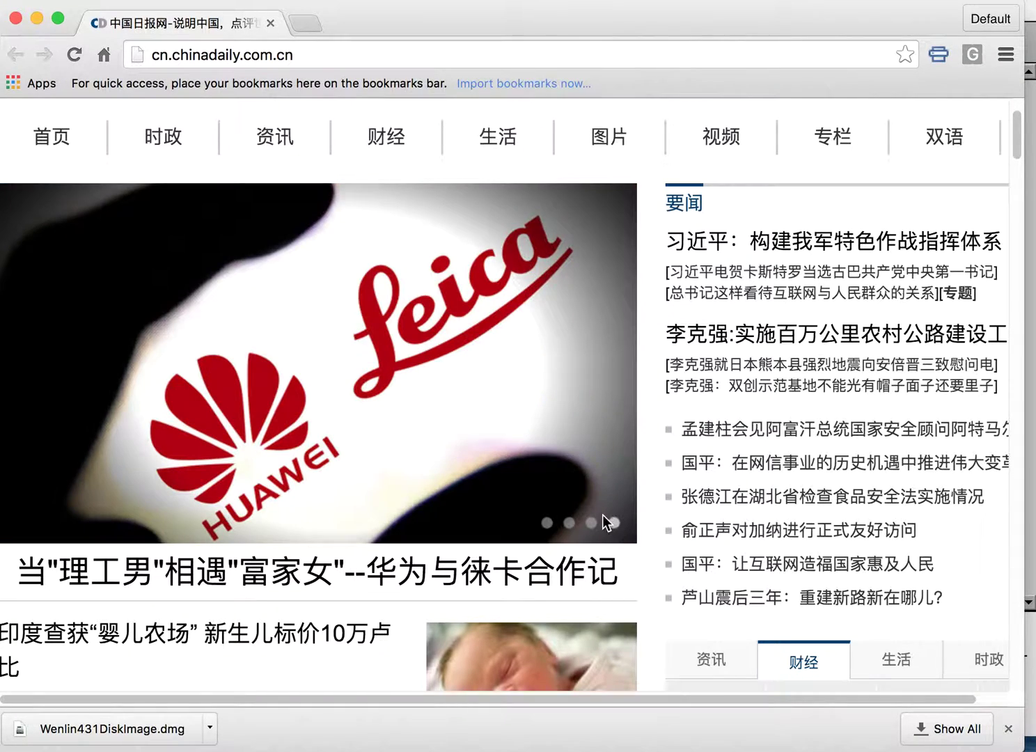
Open the Huawei–Leica article and show it in its original Chinese.
left_click(371, 429)
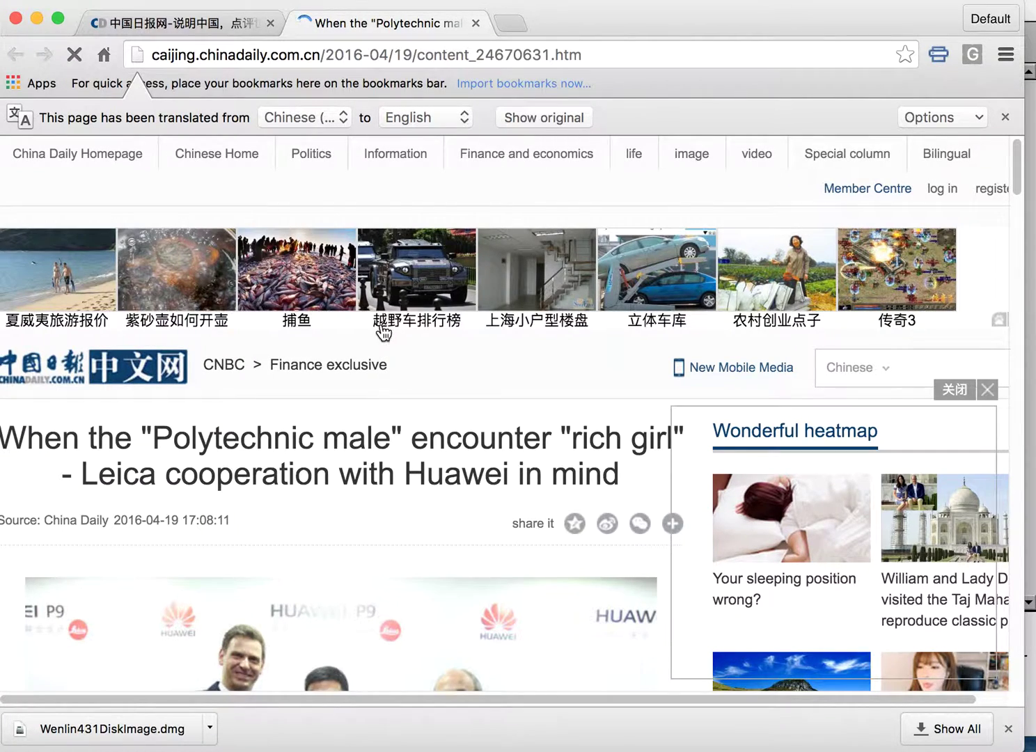
scroll(418, 453, "down", 6)
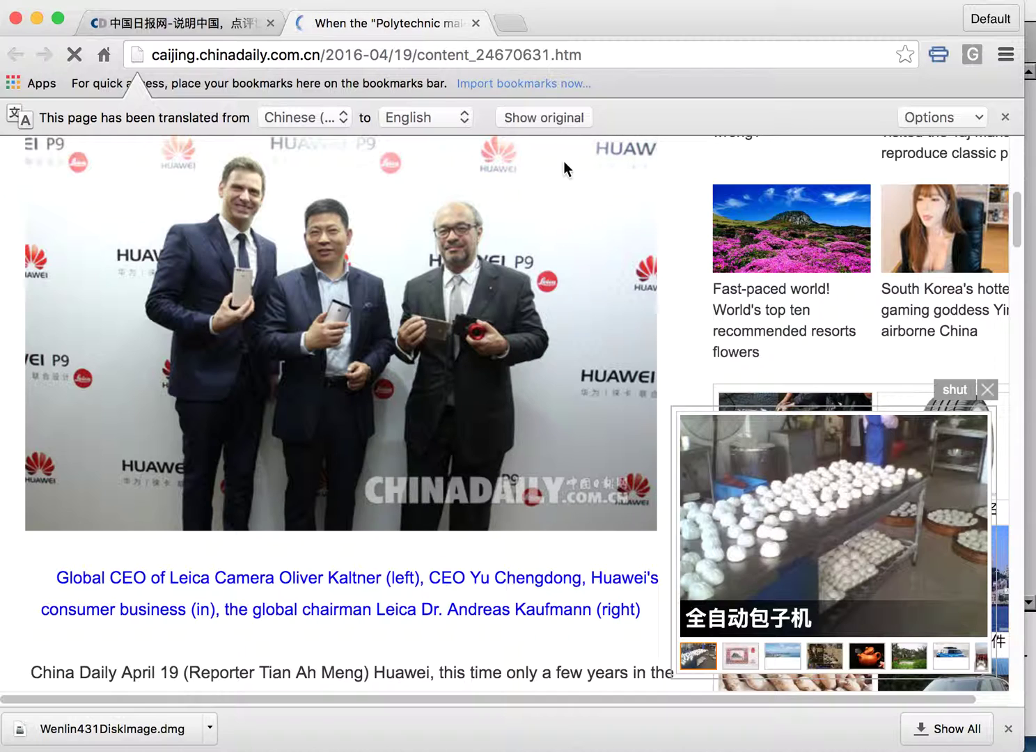
left_click(549, 118)
Copy the article text from the photo caption through the second Kodak paragraph.
scroll(538, 377, "down", 3)
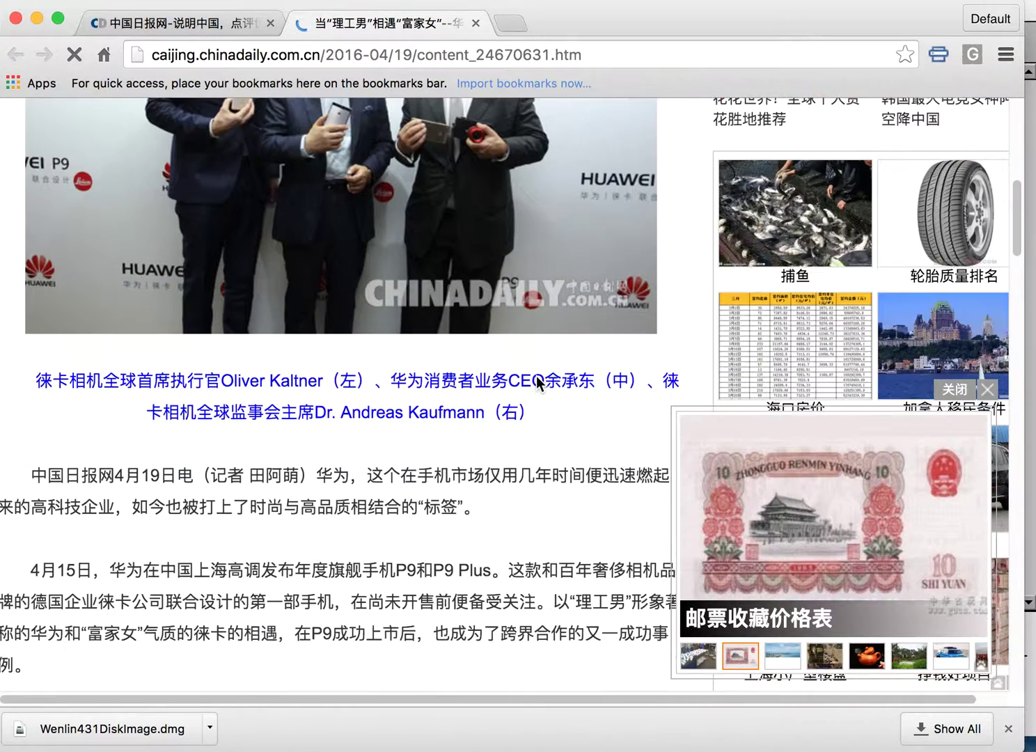
left_click_drag(38, 381, 447, 364)
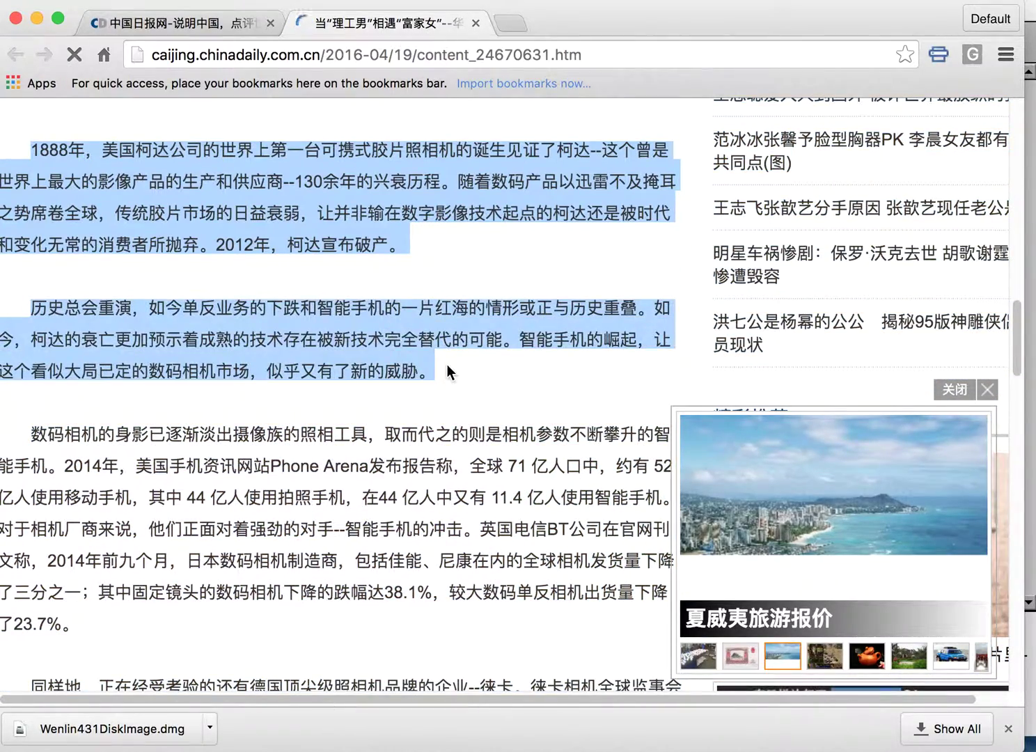
right_click(346, 212)
left_click(387, 254)
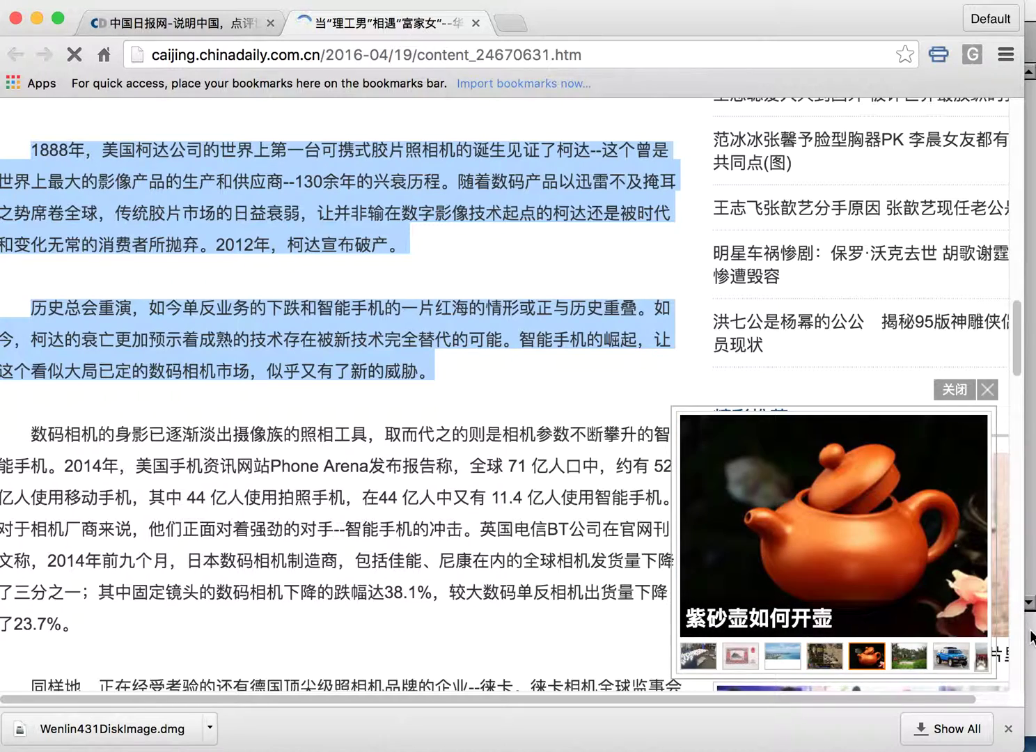
key("super+Tab")
Paste the copied Huawei–Leica article into the Untitled document and scroll back to its top.
right_click(144, 109)
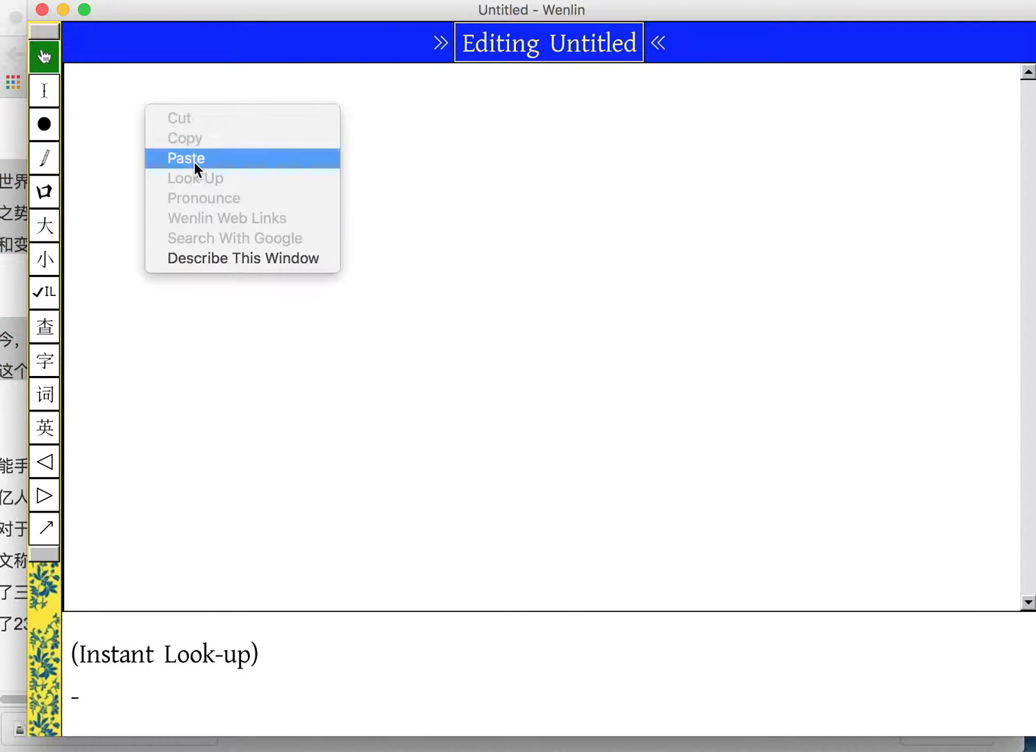
left_click(194, 162)
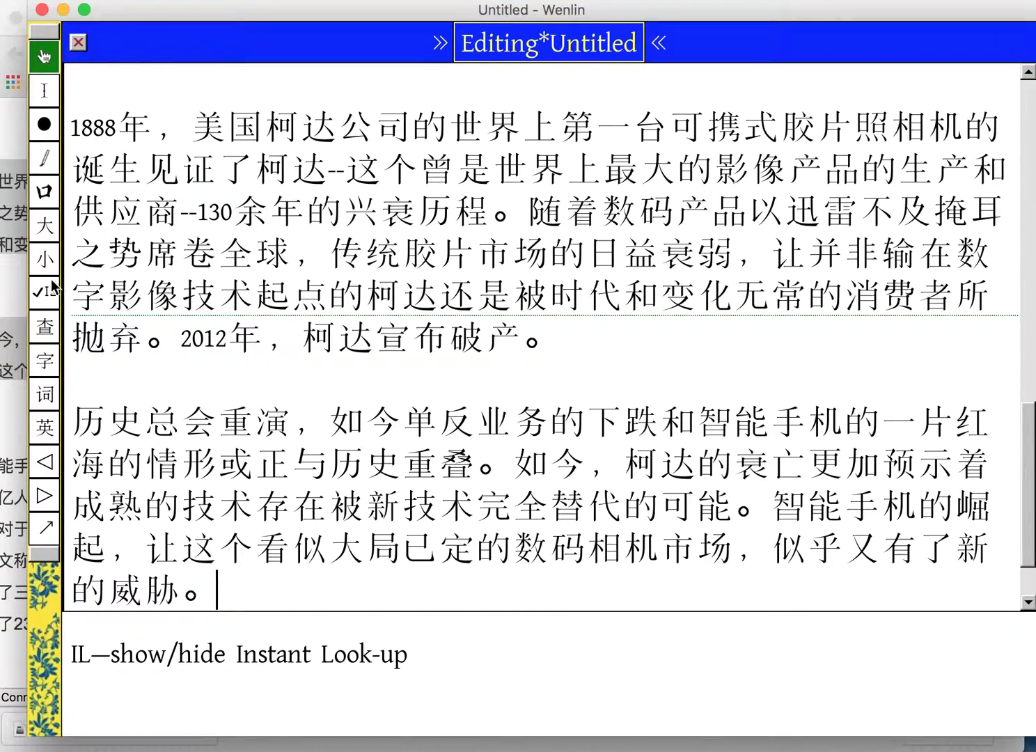
scroll(273, 247, "up", 10)
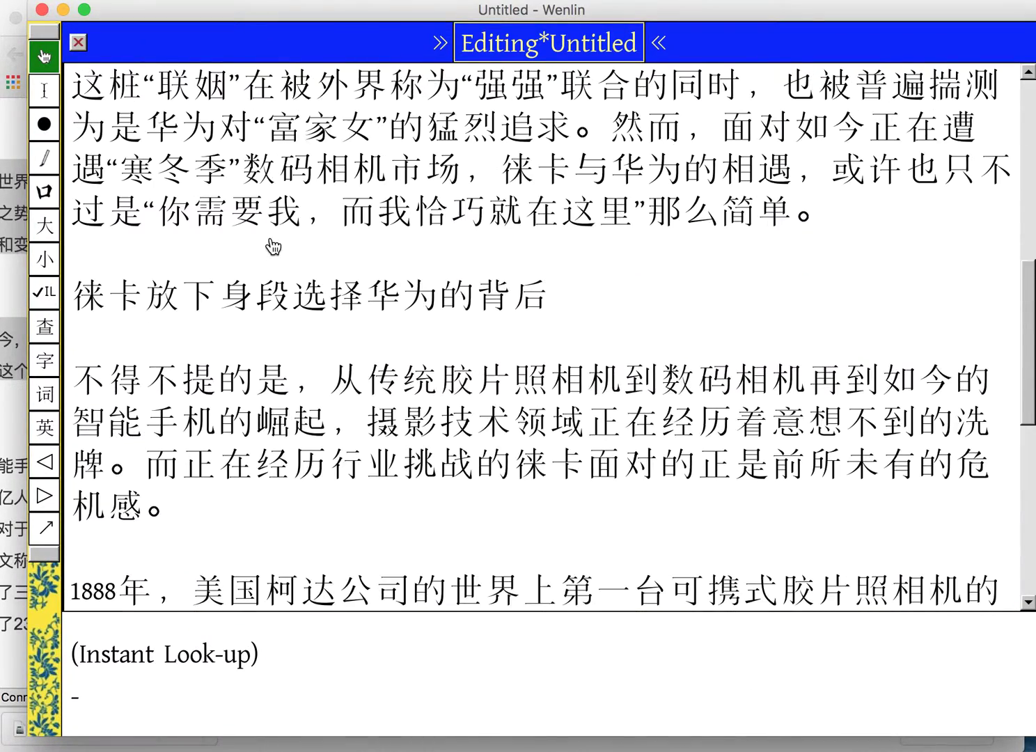
scroll(143, 157, "up", 15)
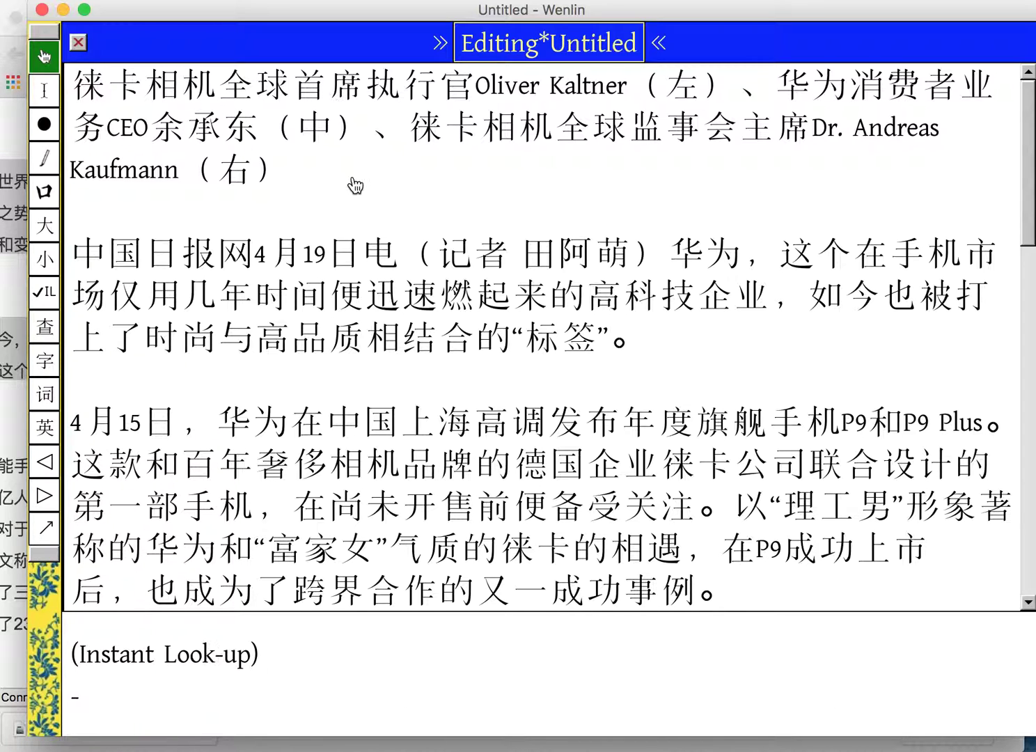
With the 口 pronunciation tool, hear 徕 (twice), 卡 and 相机 from the caption.
left_click(44, 192)
left_click(88, 86)
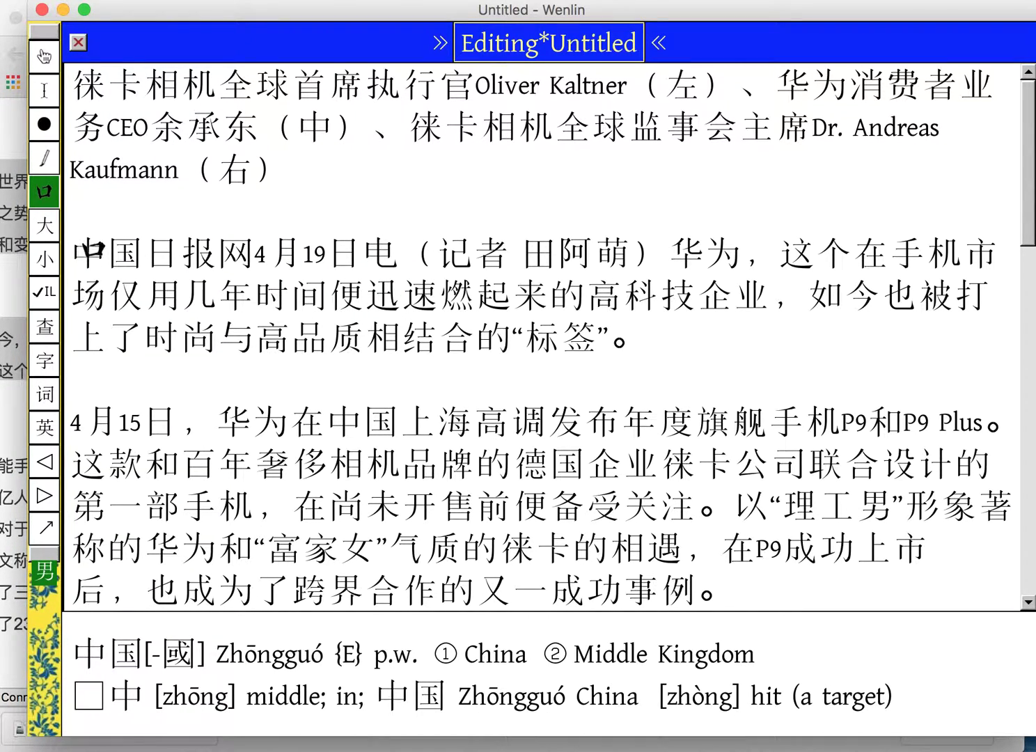
left_click(92, 84)
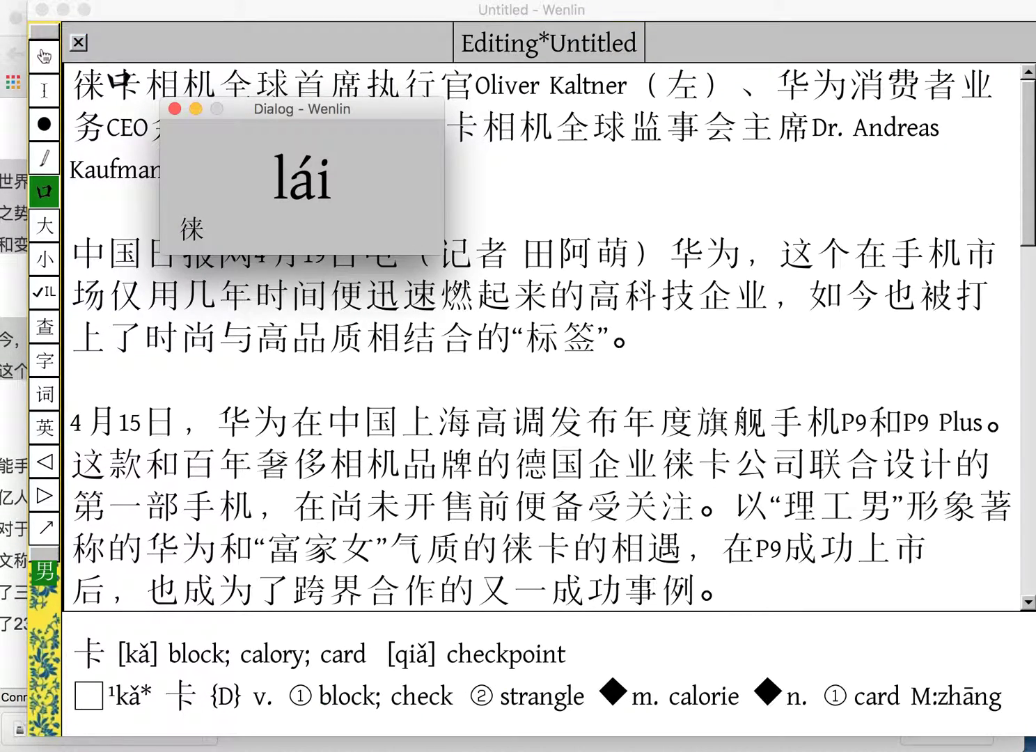
left_click(118, 83)
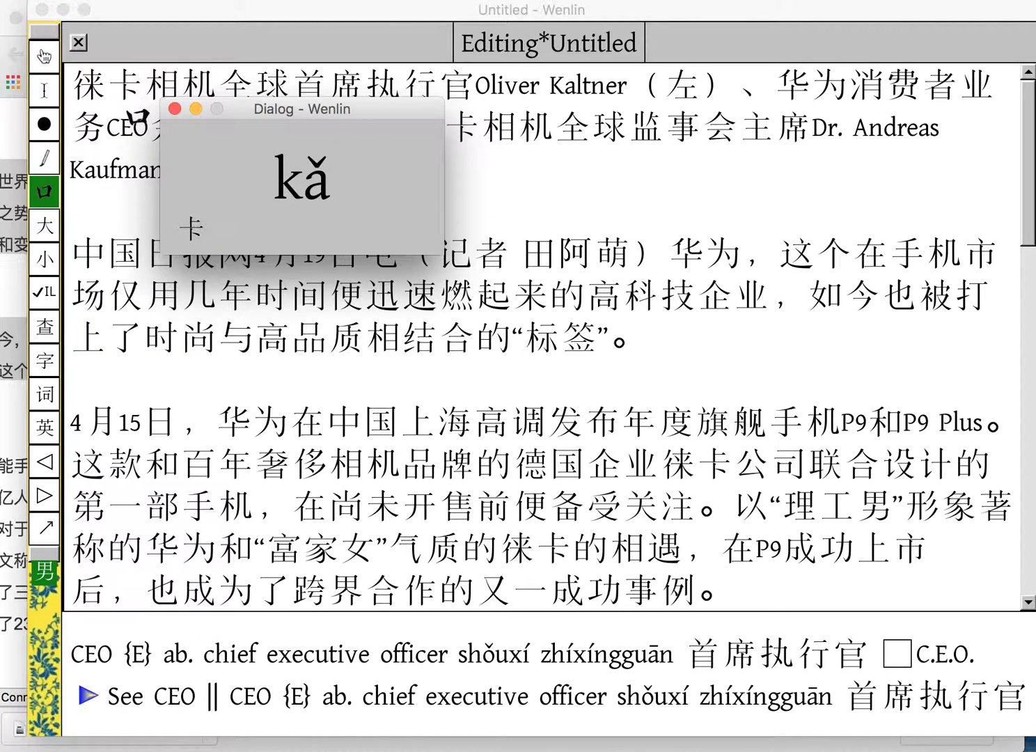
left_click(161, 82)
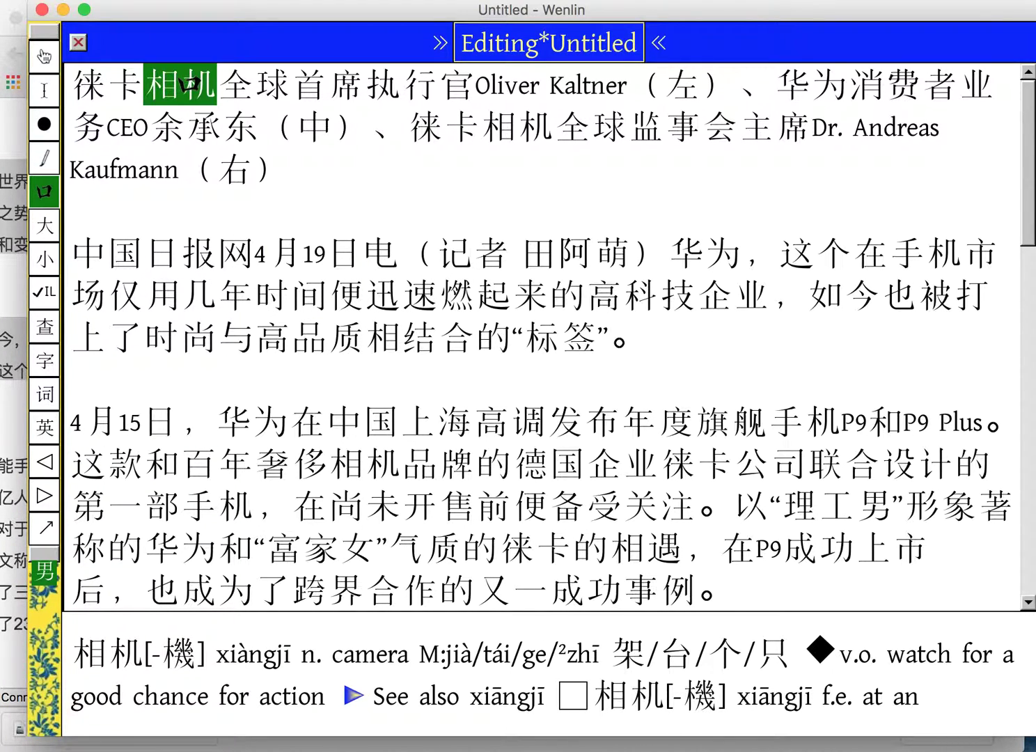
mouse_move(173, 127)
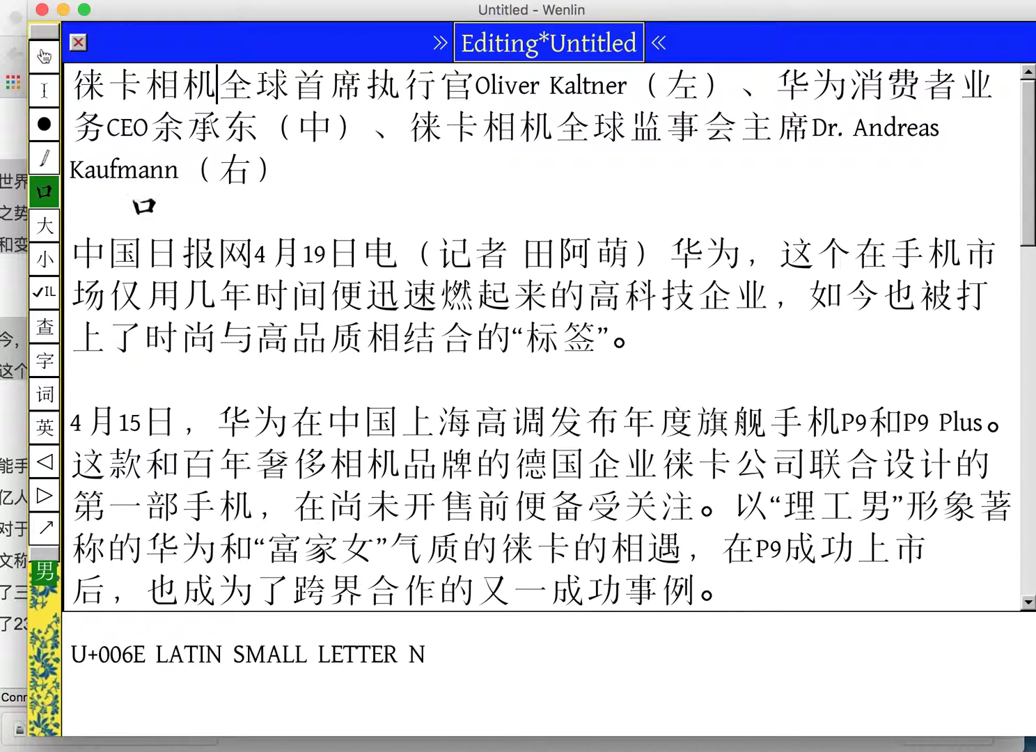
Hear 中 pronounced, then in look-up mode open the dictionary entry for 燃 from 燃起.
left_click(84, 254)
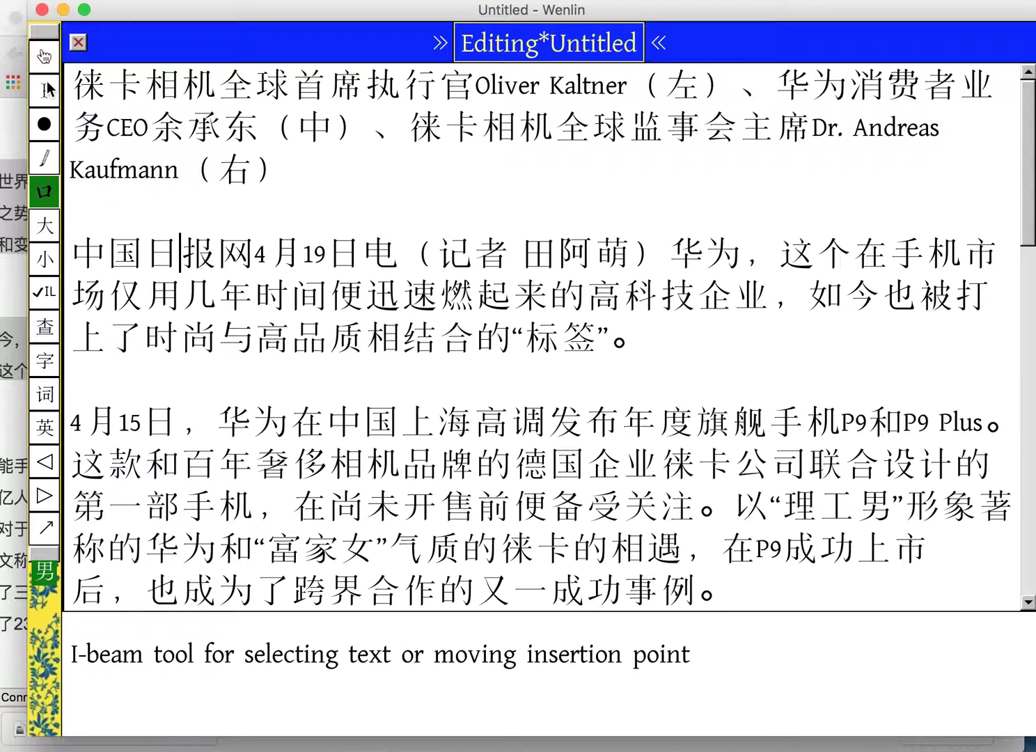
left_click(44, 59)
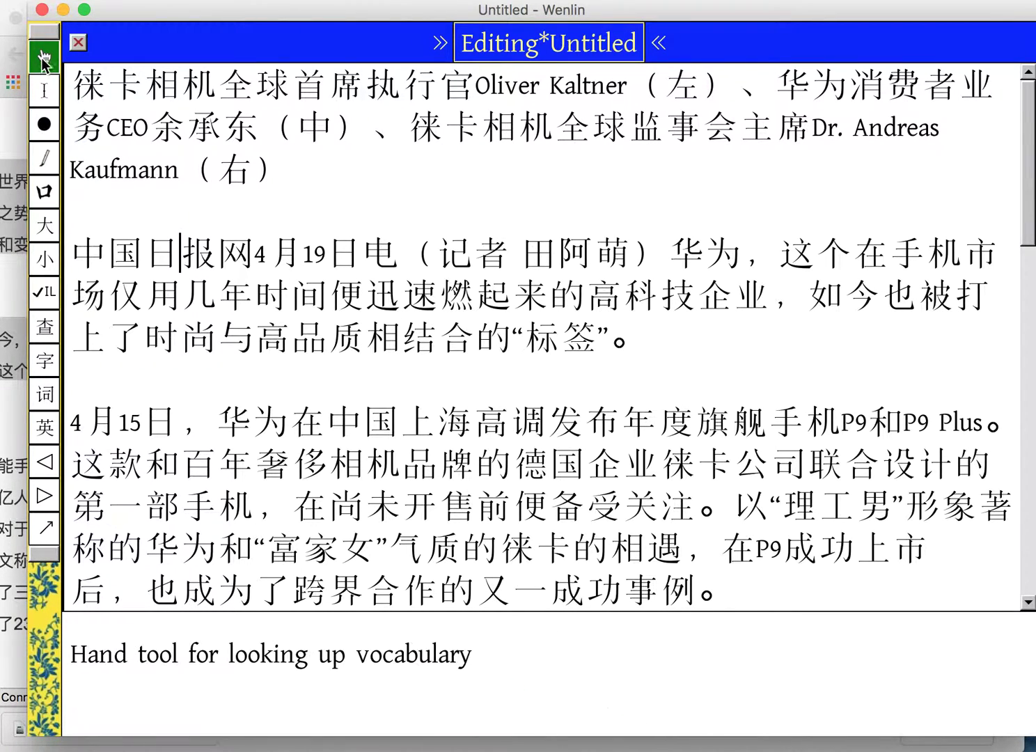
left_click(464, 306)
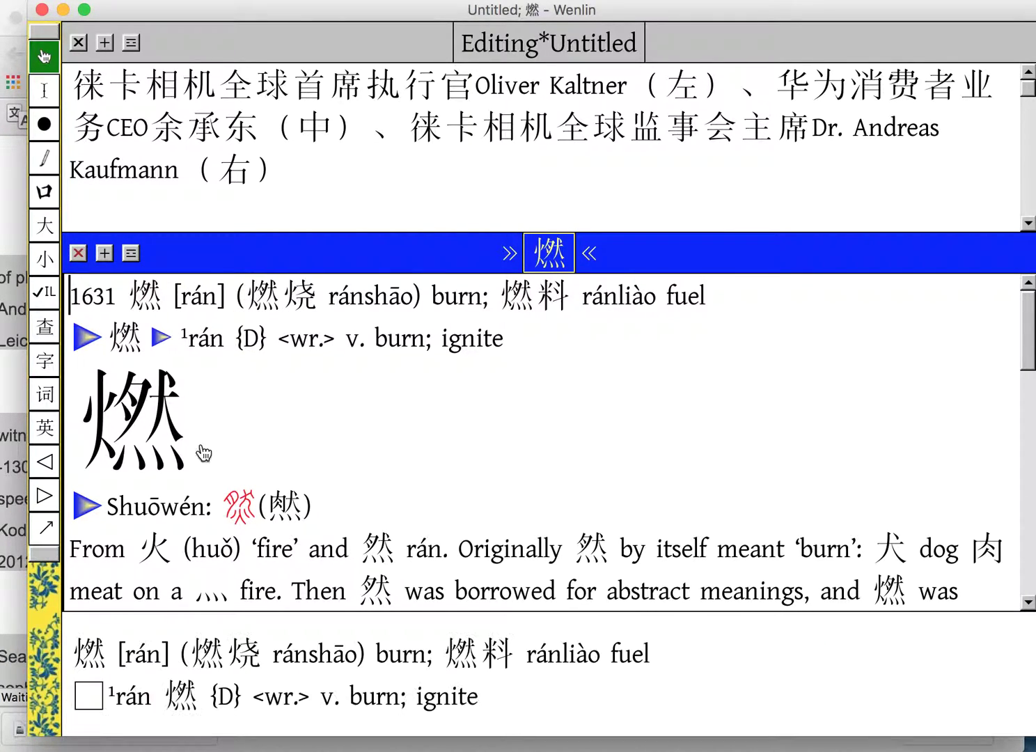
Scroll the 燃 entry down to its 16-stroke order sequence.
scroll(300, 459, "down", 1)
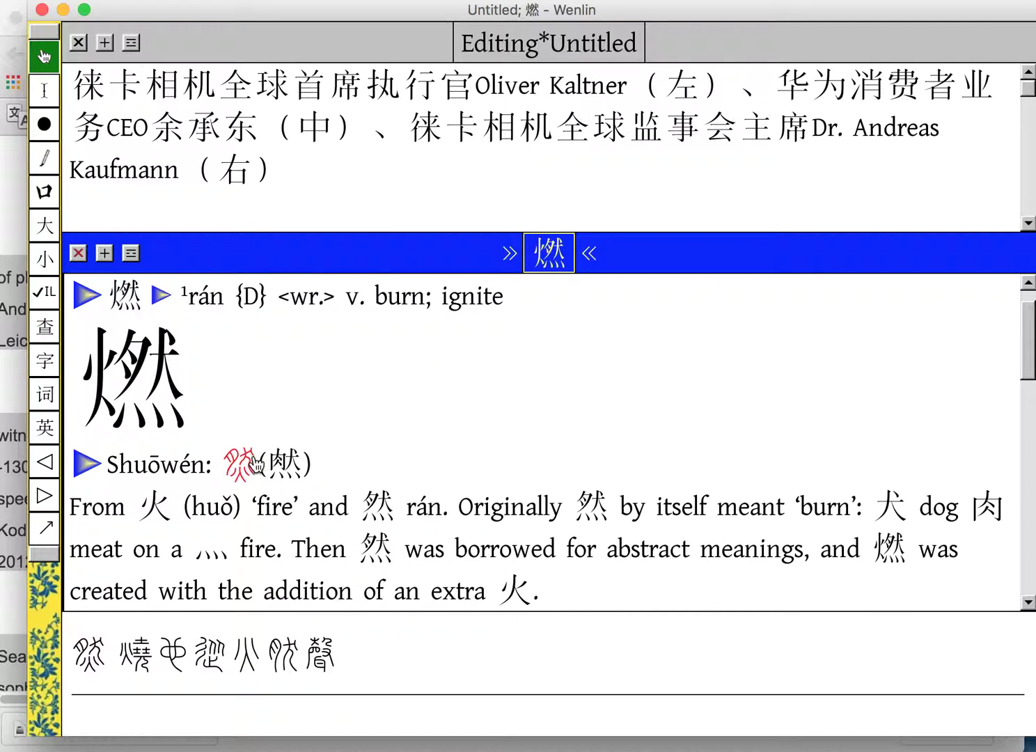
scroll(396, 440, "down", 2)
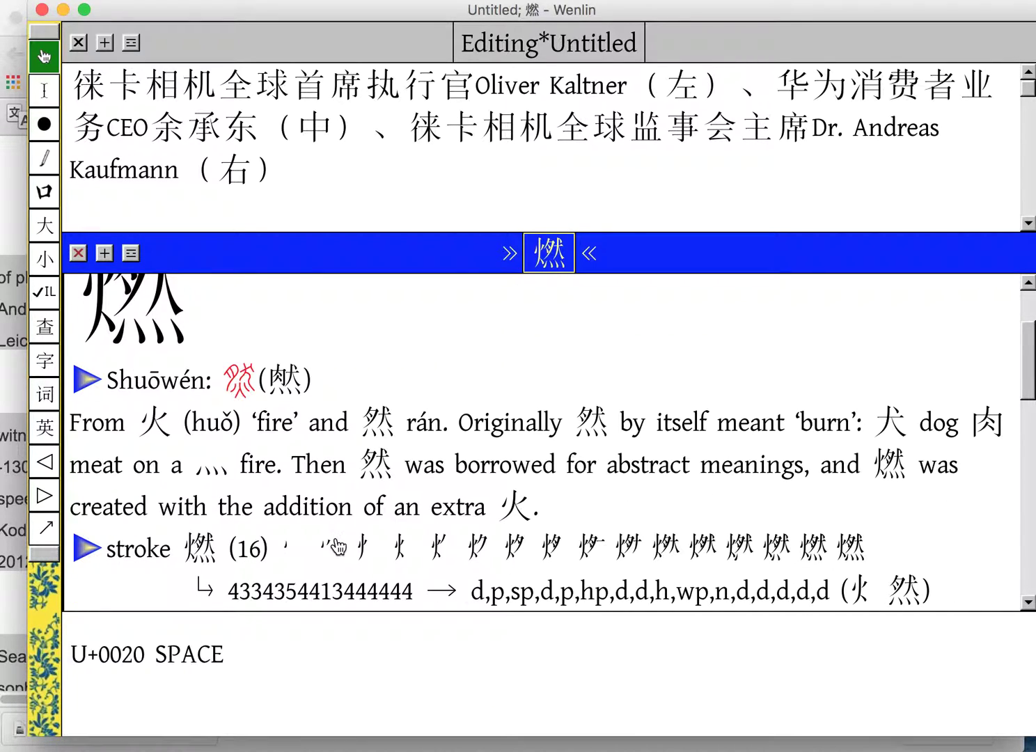
scroll(341, 541, "down", 3)
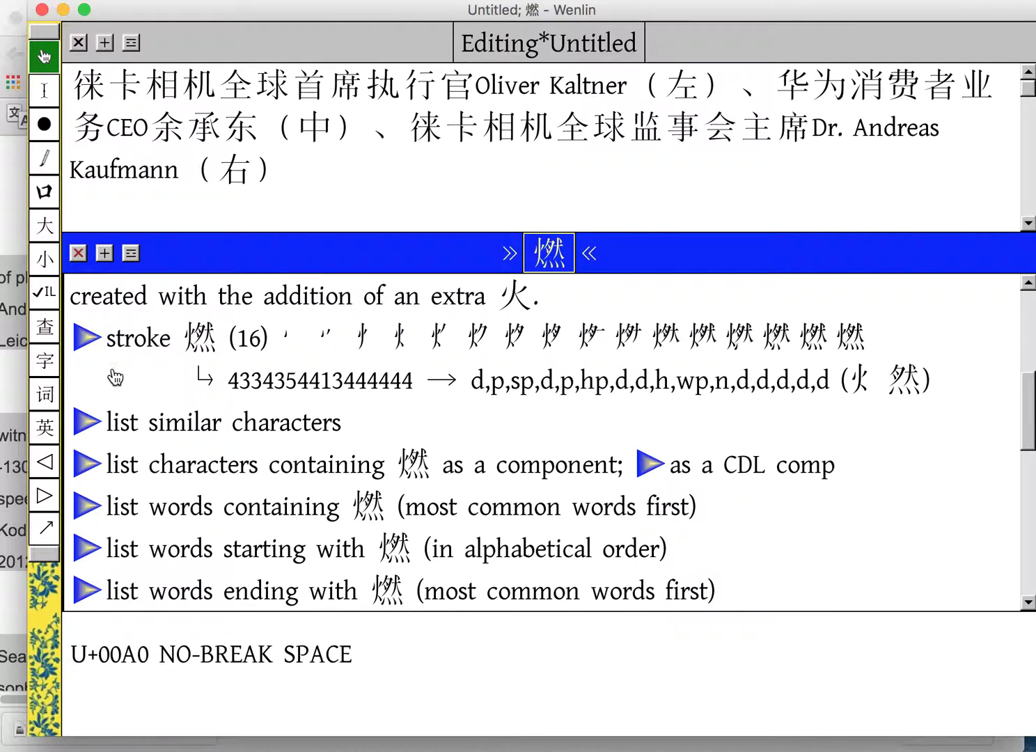
Open the Stroking Box for 燃, play its animation and show the 火 radical in red.
left_click(86, 339)
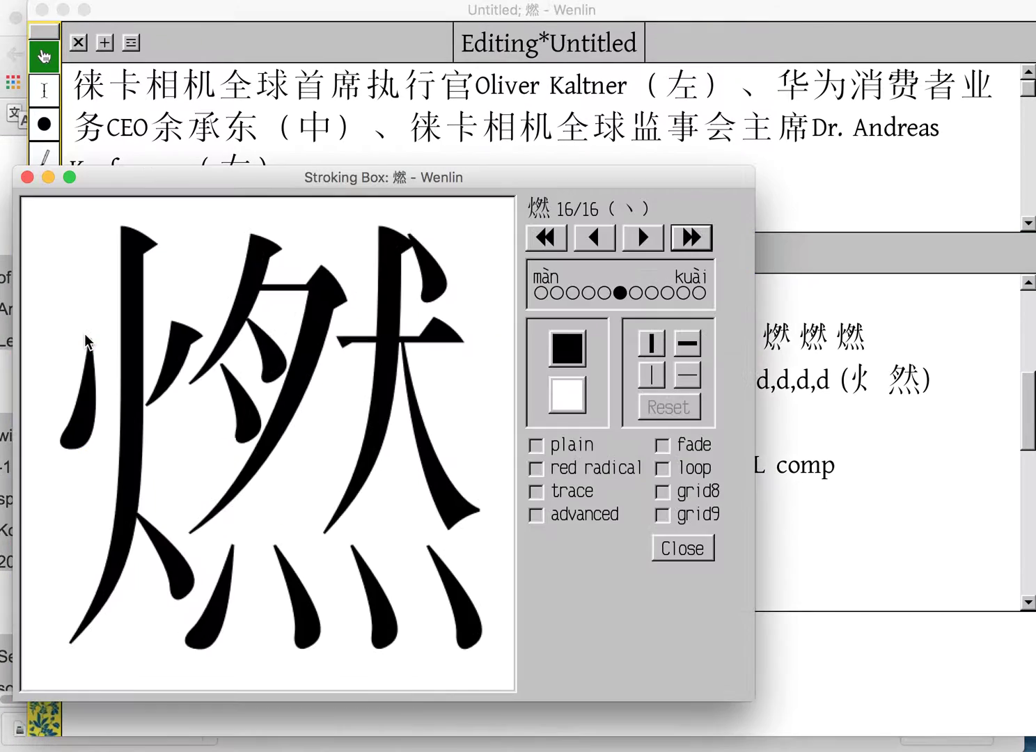
left_click(694, 240)
left_click(538, 470)
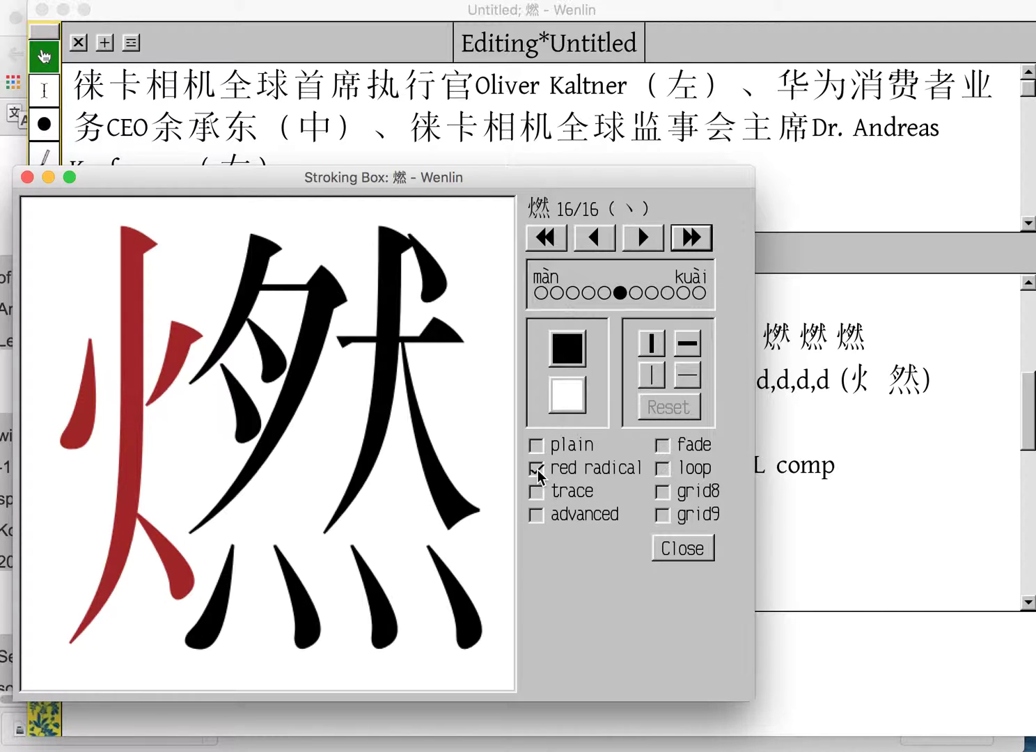
Adjust the vertical and horizontal stroke thickness, then replay the 燃 stroke animation.
left_click(655, 345)
left_click(659, 347)
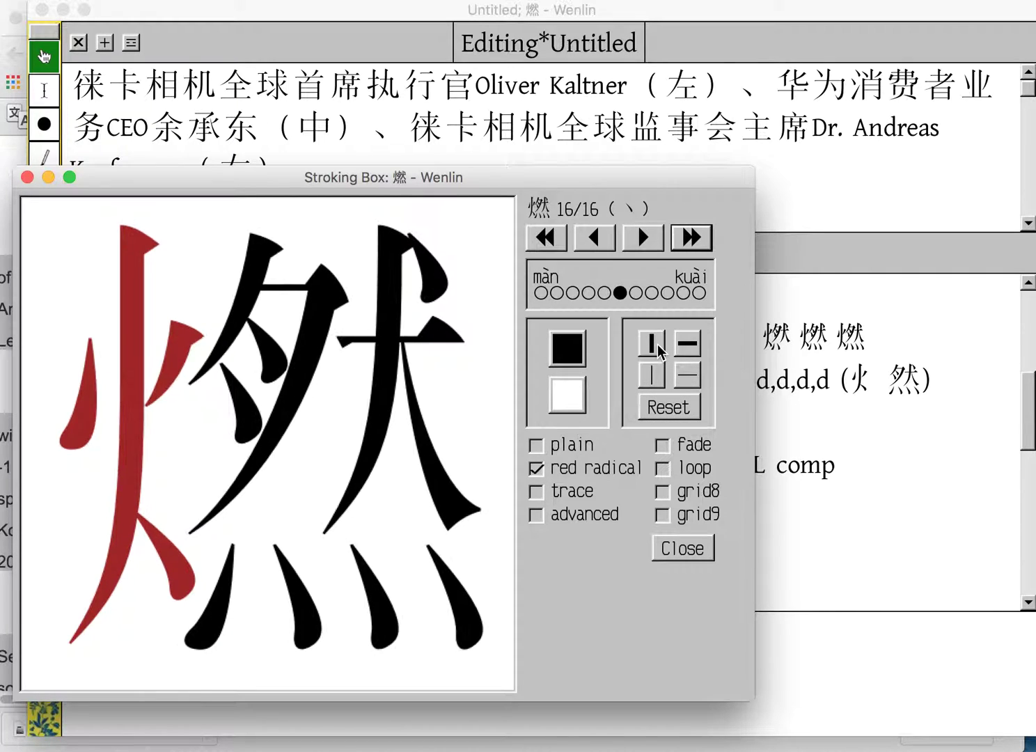
left_click(687, 348)
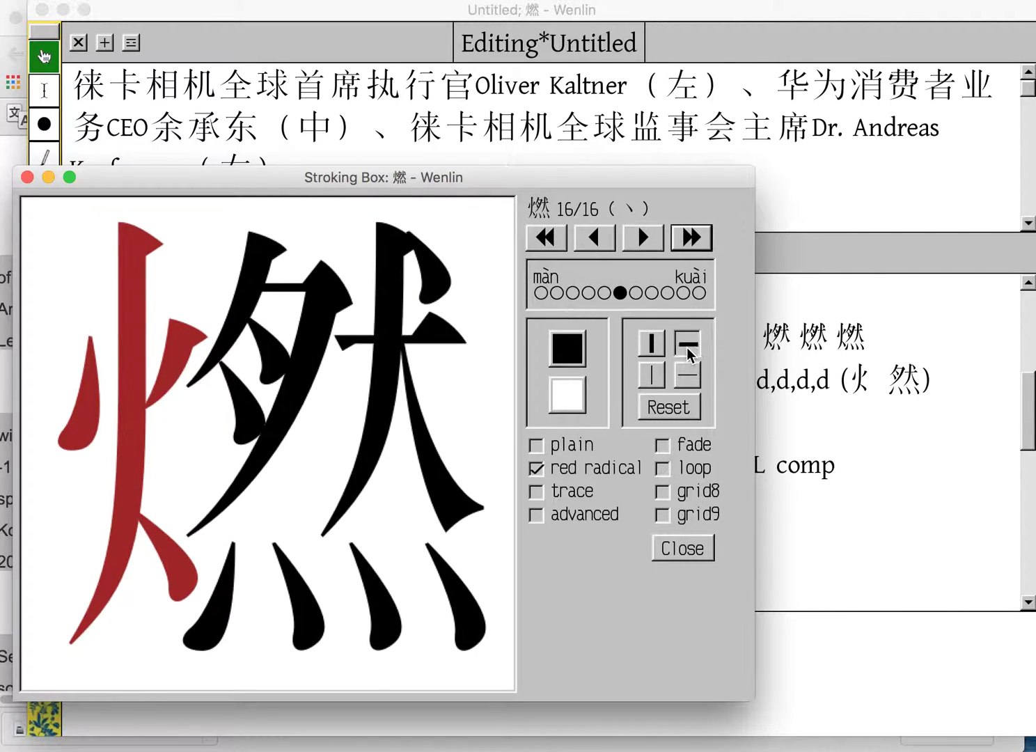
left_click(653, 379)
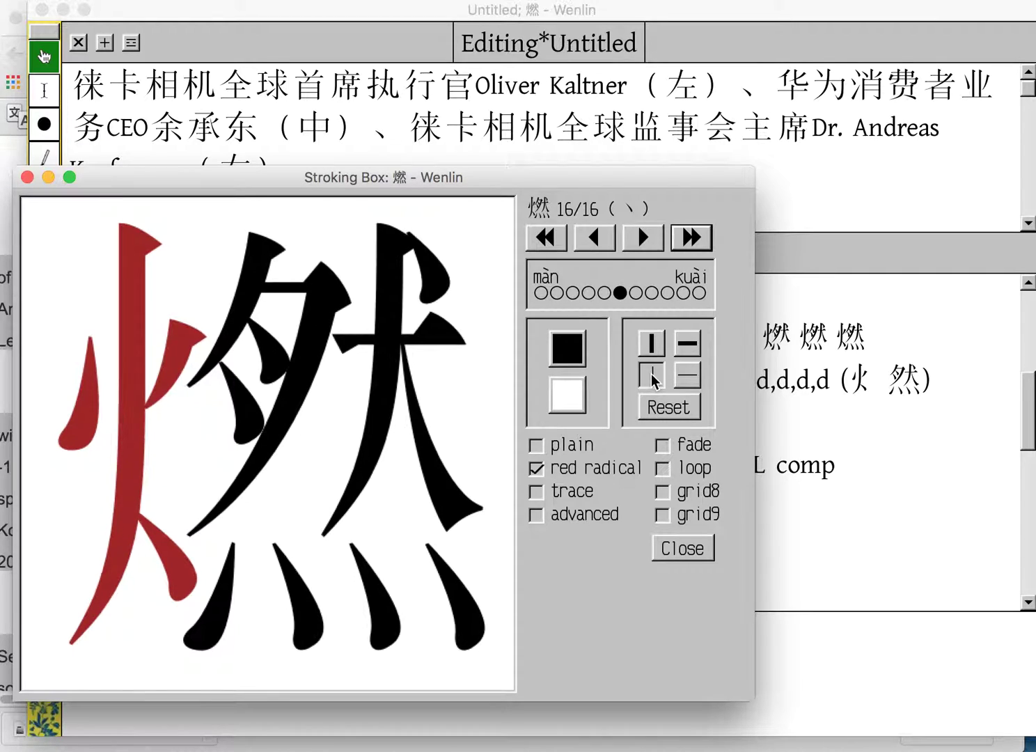
left_click(692, 239)
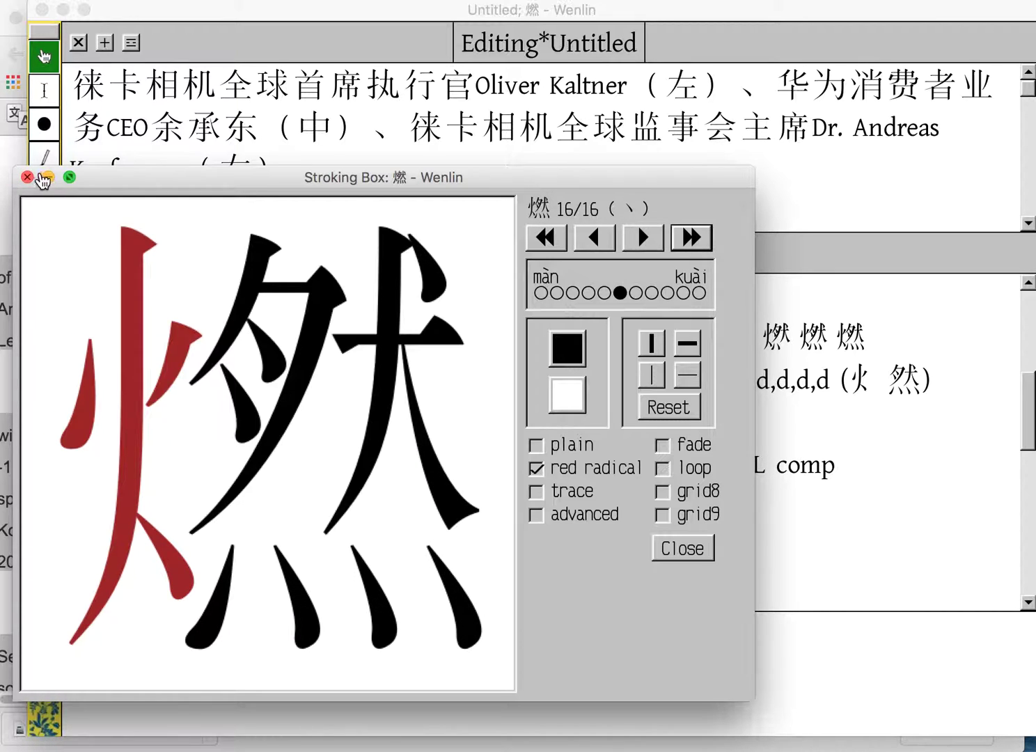
left_click(27, 177)
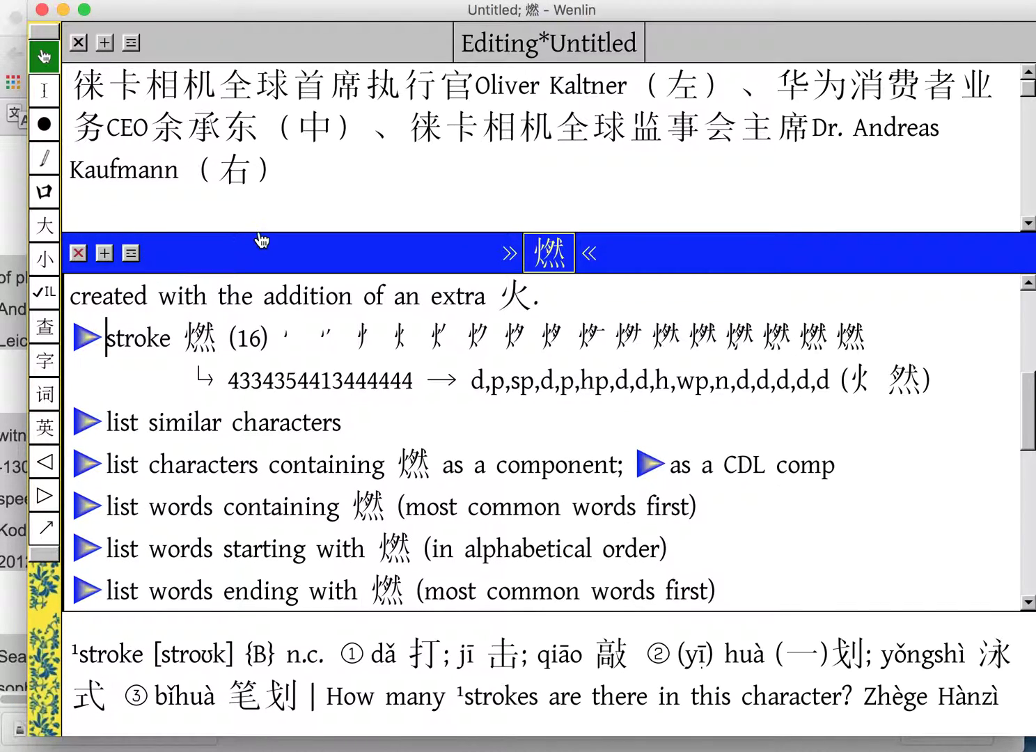